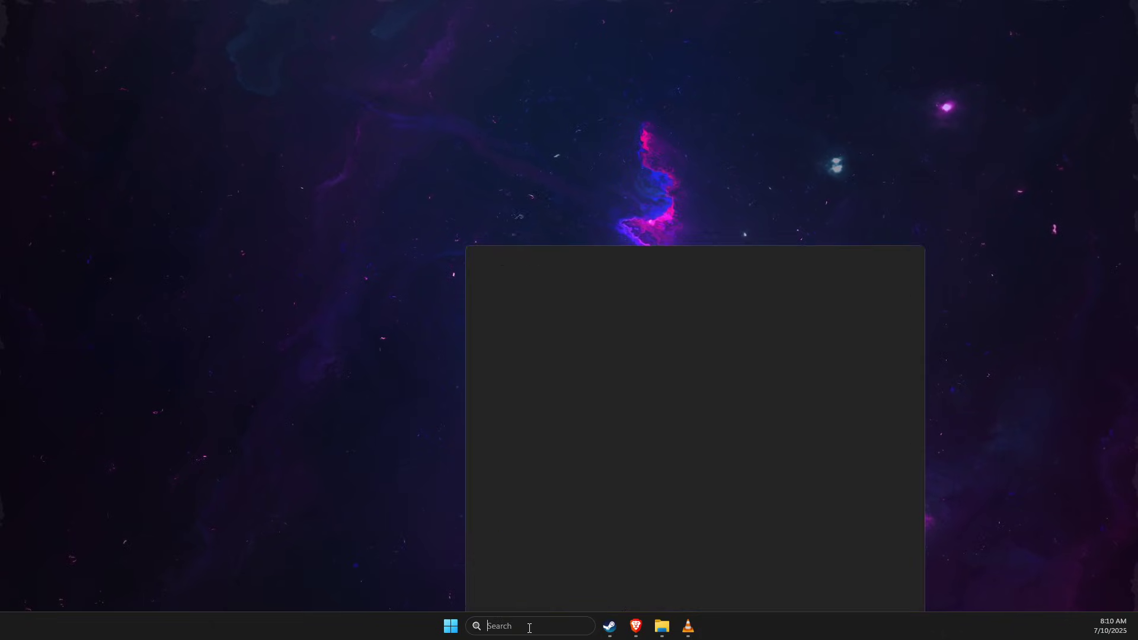
text(fusion)
Step: Run FiveM from Start search and move its no-Legacy-install warning aside
key(Return)
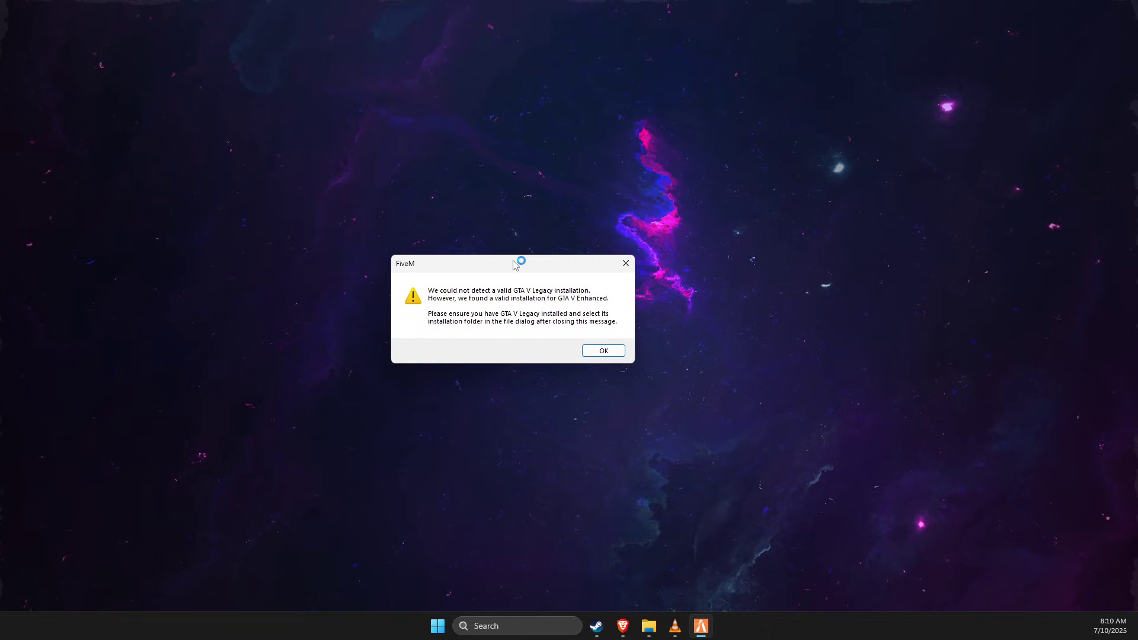
drag(487, 250, 538, 248)
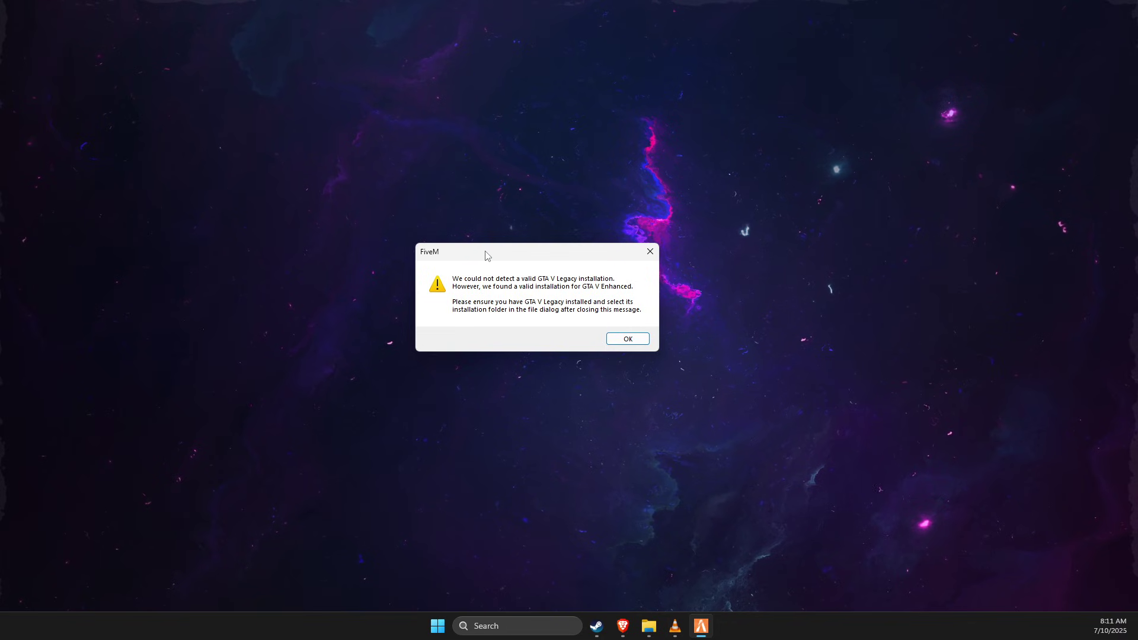
Step: From GTA V Legacy's Properties > Installed Files in Steam, browse to its install folder
click(596, 627)
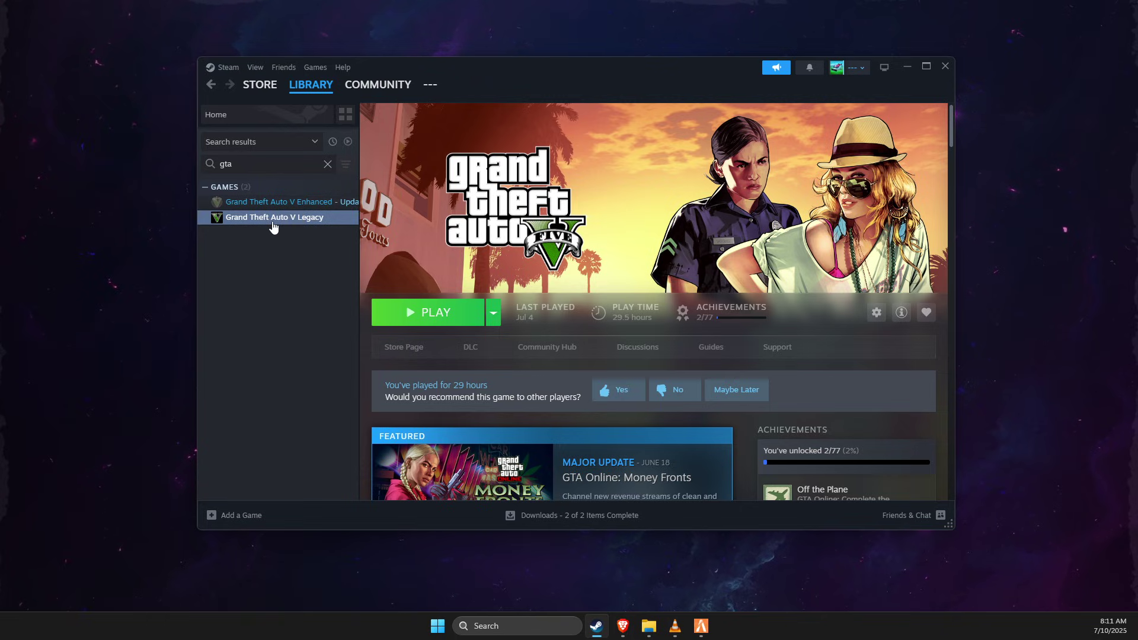
right_click(233, 224)
click(267, 307)
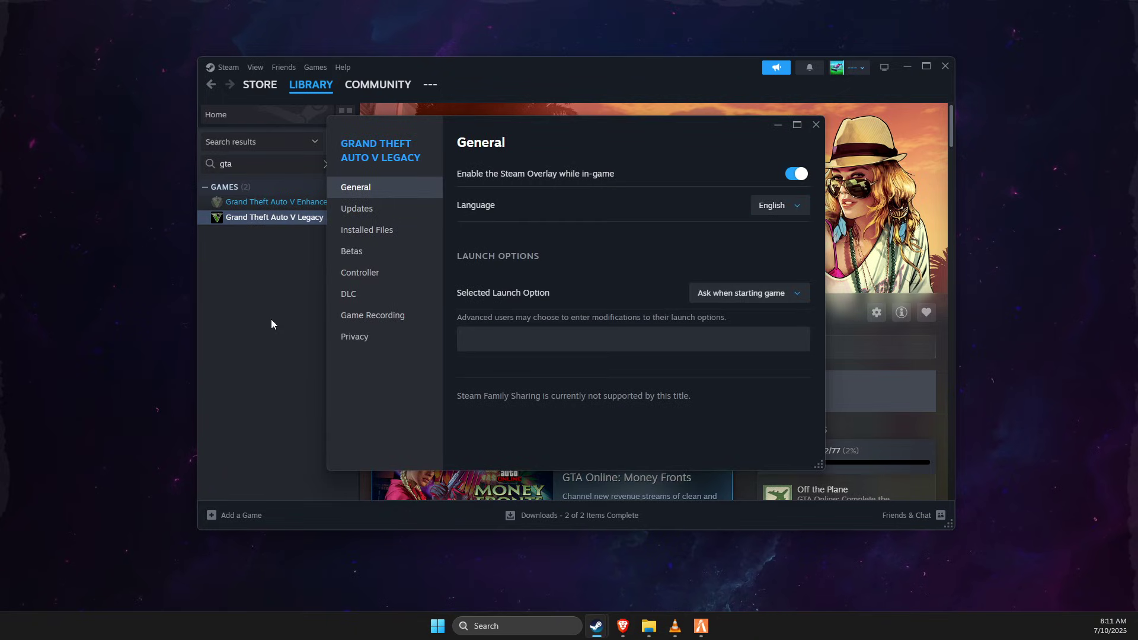
click(389, 230)
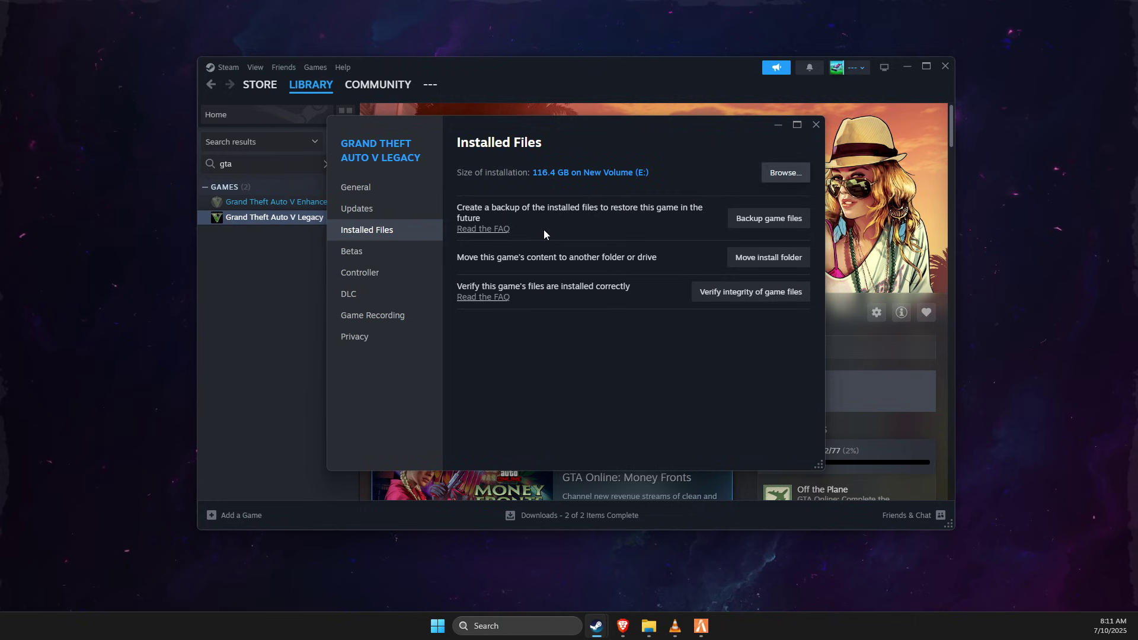
click(785, 173)
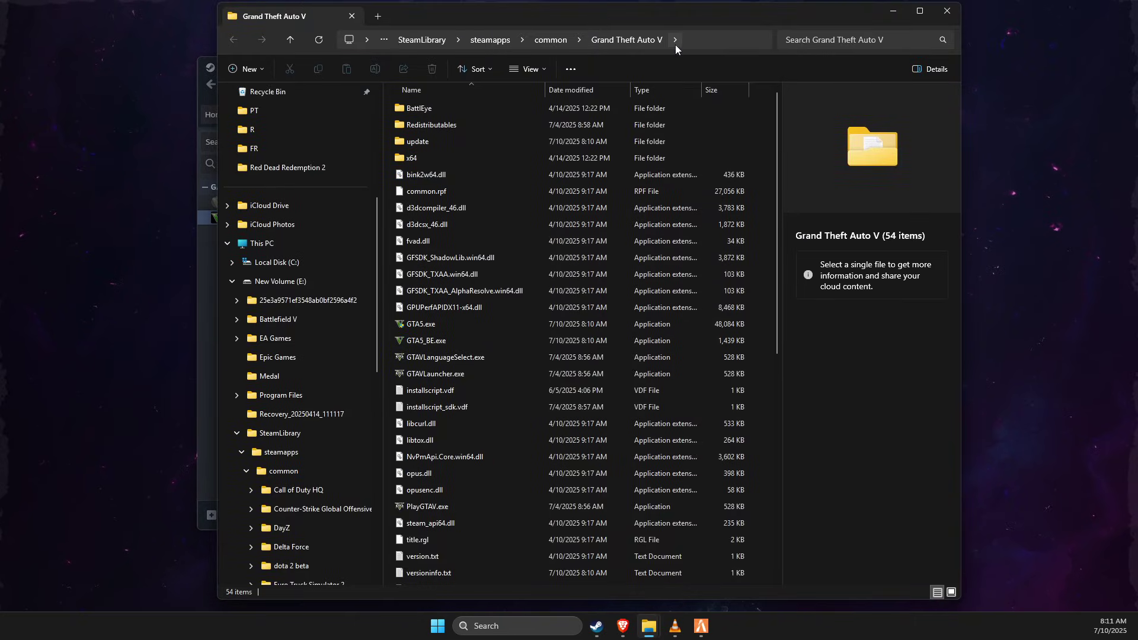
Step: Copy the path E:\SteamLibrary\steamapps\common\Grand Theft Auto V, then close Explorer, Properties and Steam
click(676, 41)
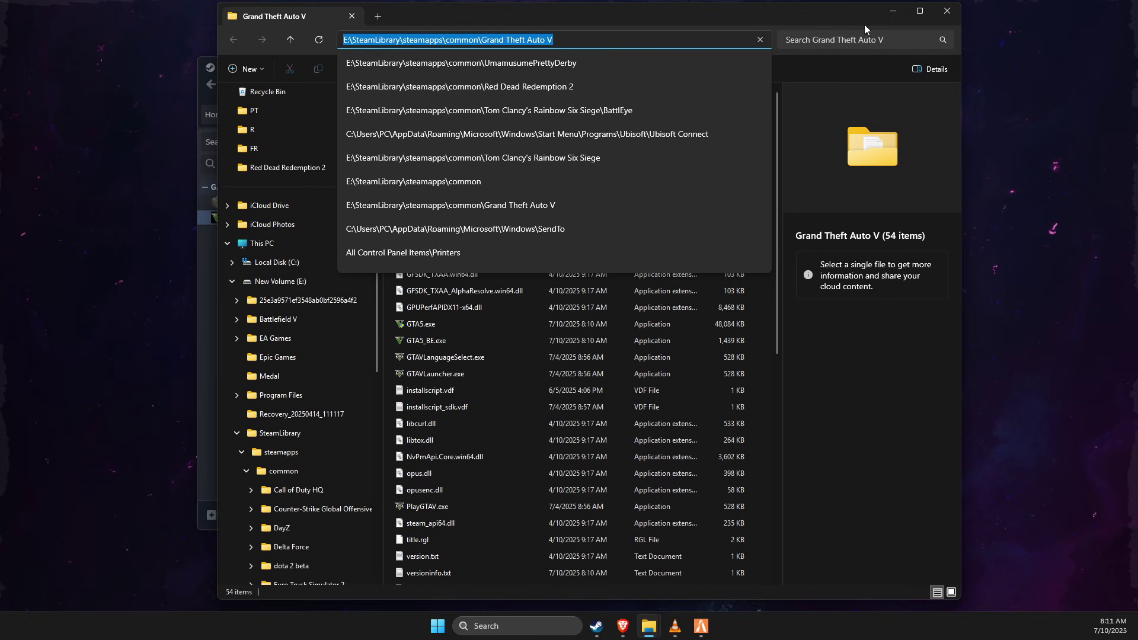
click(948, 16)
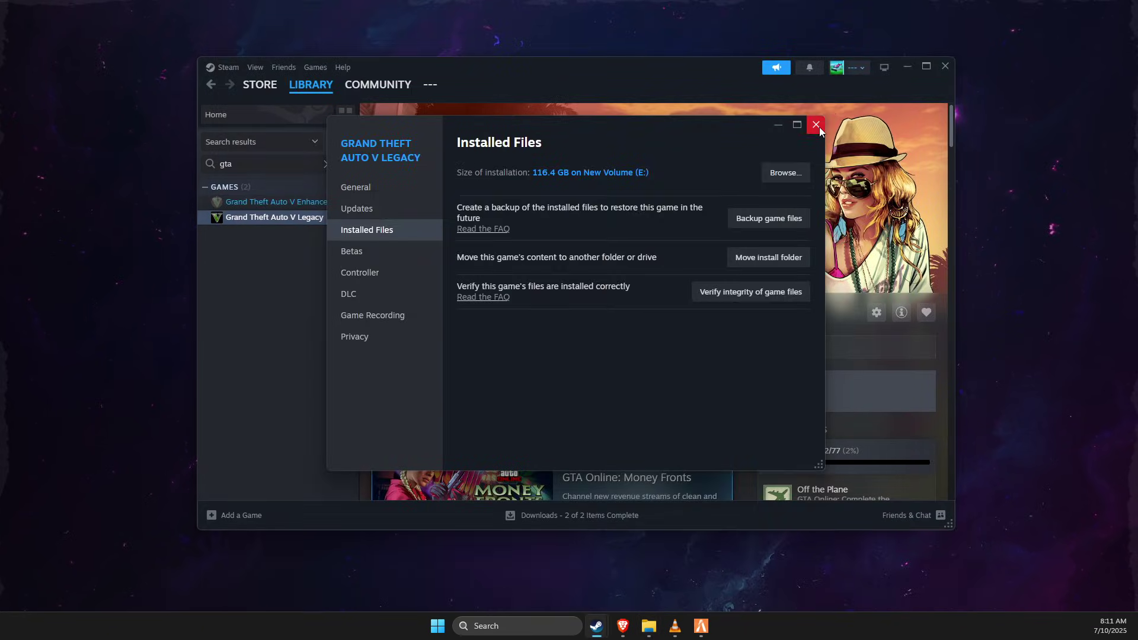
click(815, 119)
click(901, 72)
Step: Dismiss the warning and point FiveM's file dialog at the pasted GTA V Legacy folder
click(615, 337)
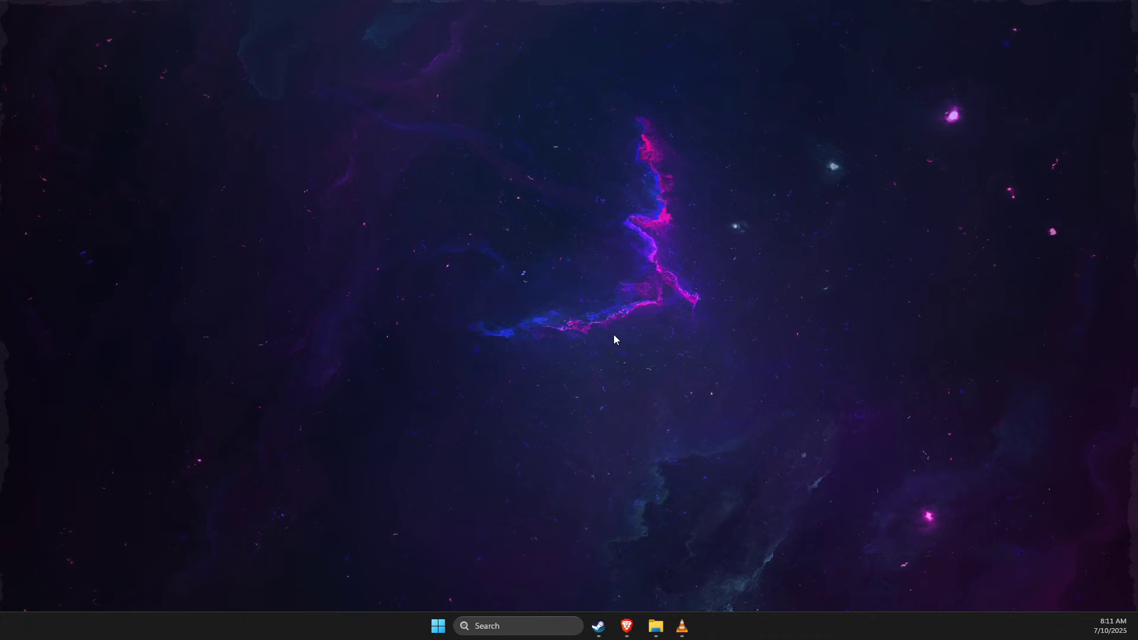
click(577, 102)
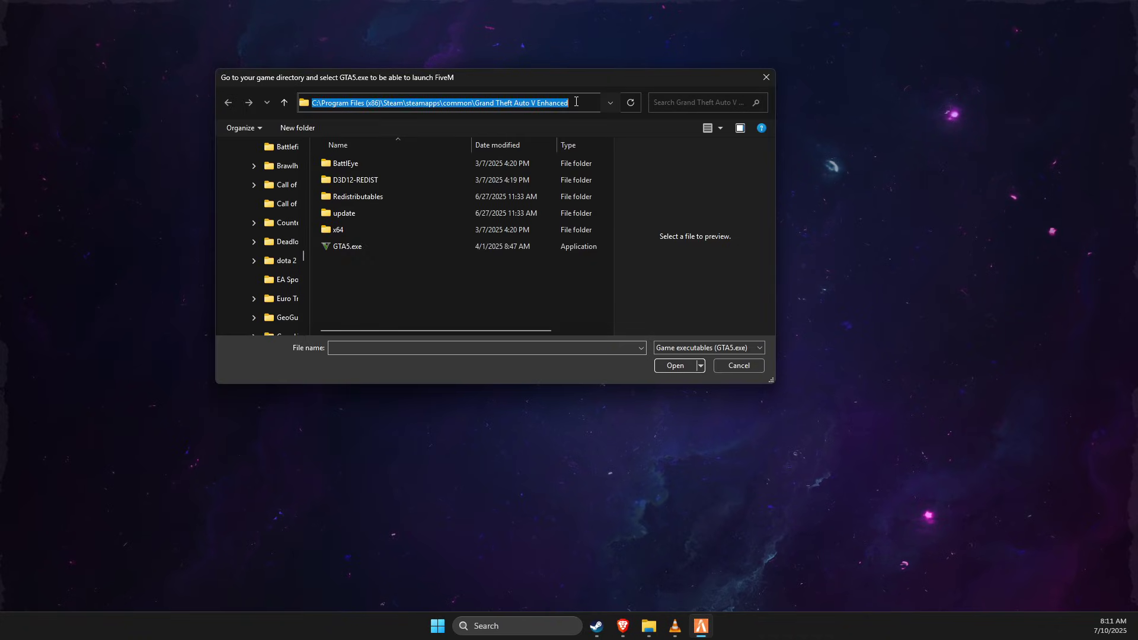
text(E:\SteamLibrary\steamapps\common\Grand Theft Auto V)
key(Return)
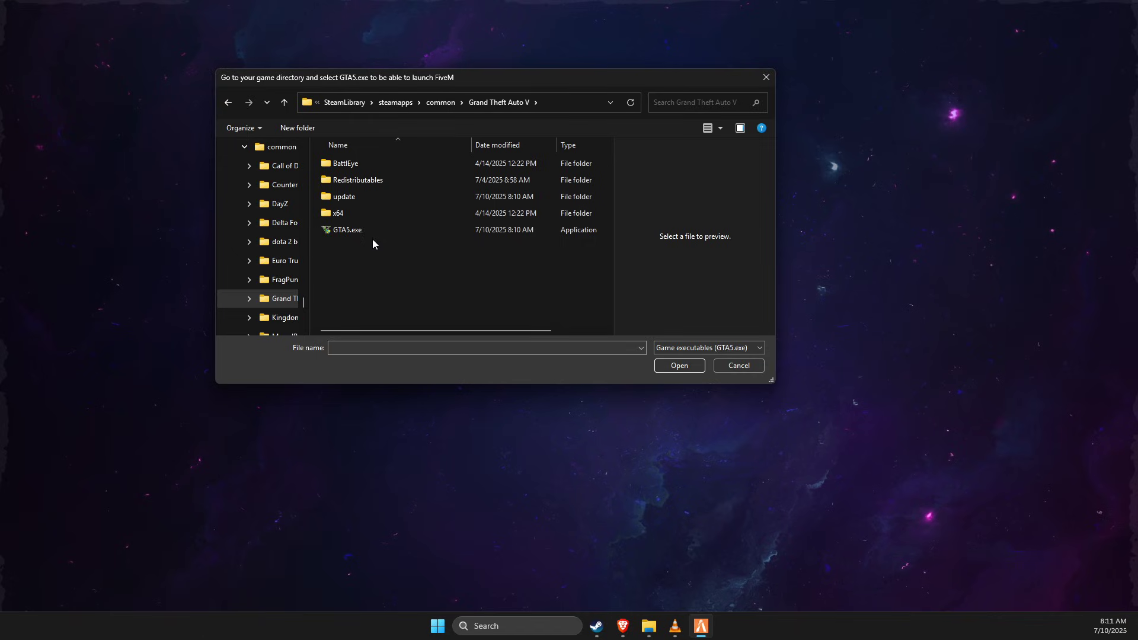
Step: Select GTA5.exe and confirm it as FiveM's game path
click(667, 368)
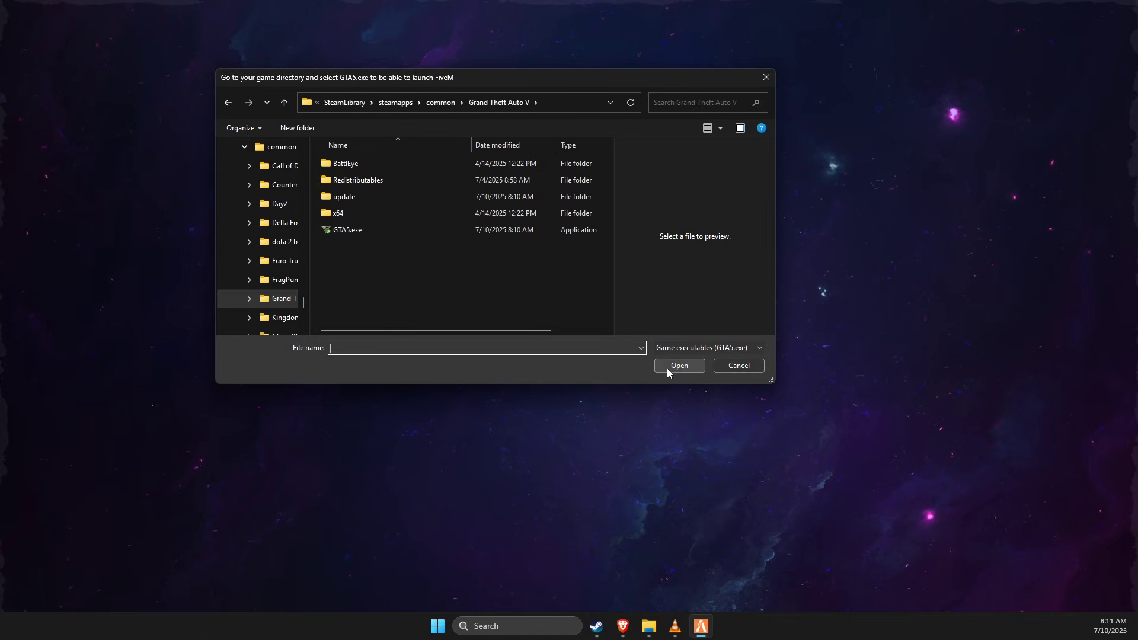
click(342, 231)
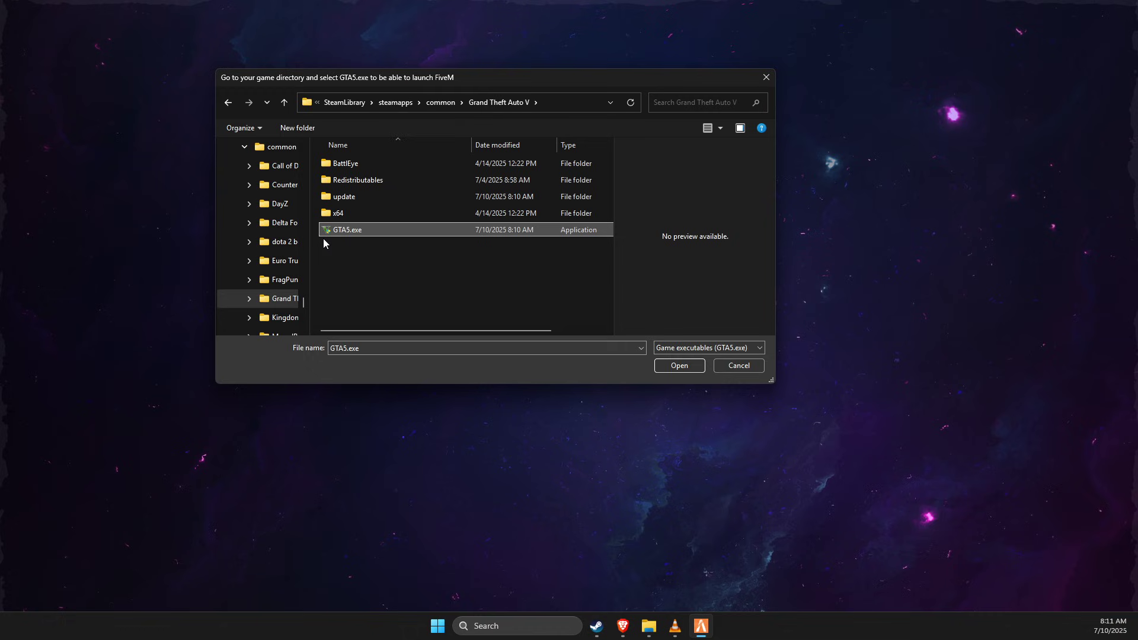
click(677, 365)
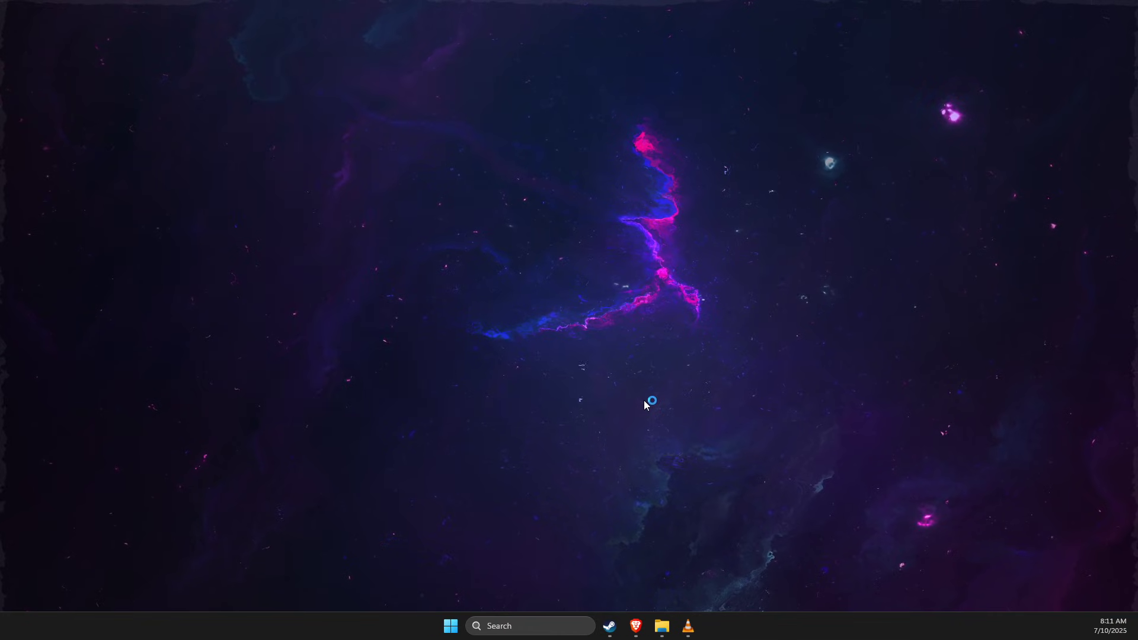